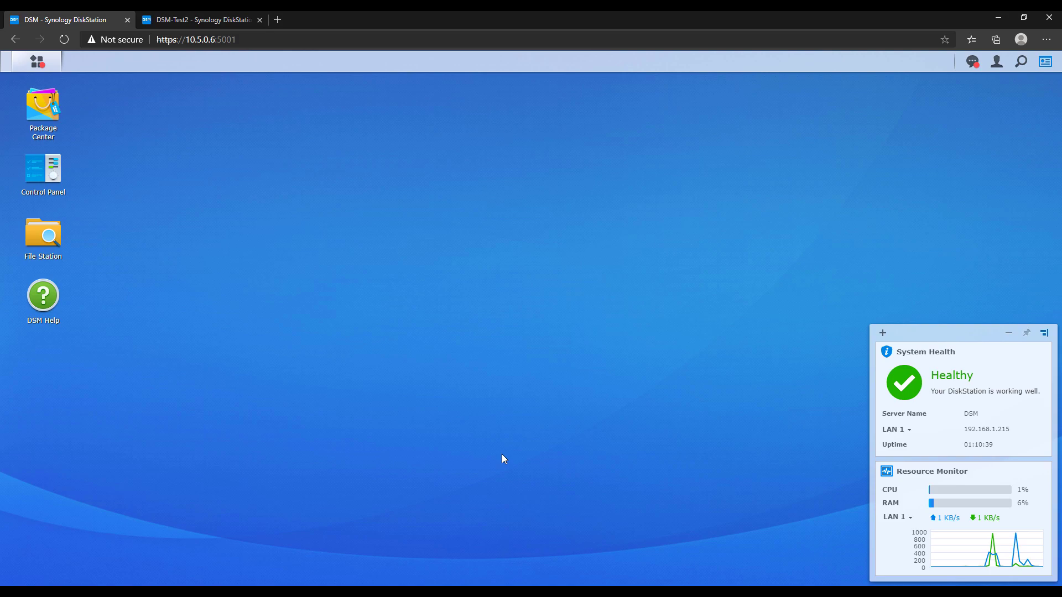
- Search Package Center for 'hyper' and install Hyper Backup Vault
left_click(43, 107)
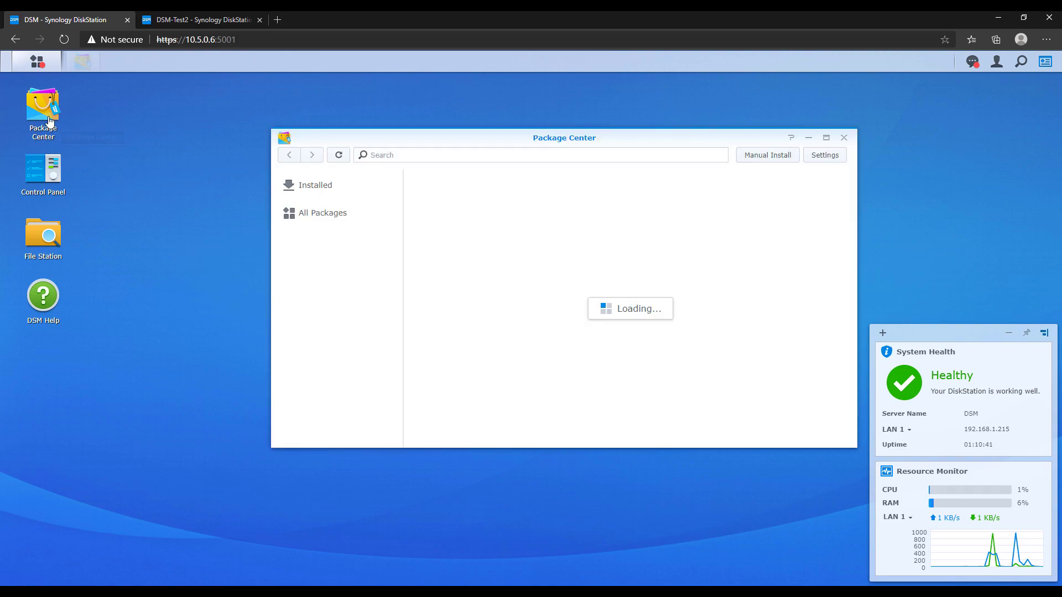
left_click(374, 154)
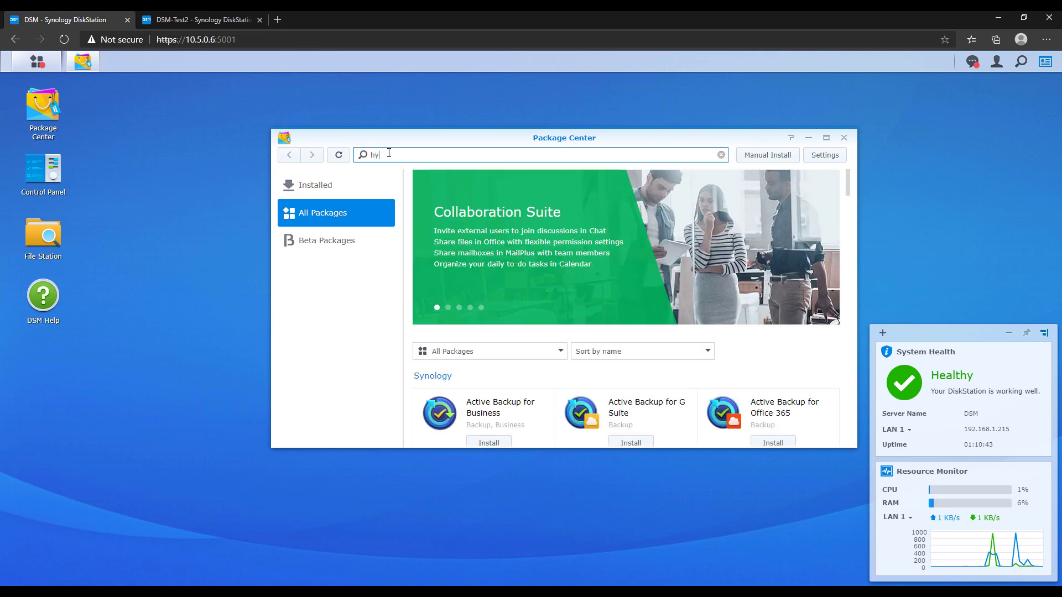
type("hyper")
left_click(630, 248)
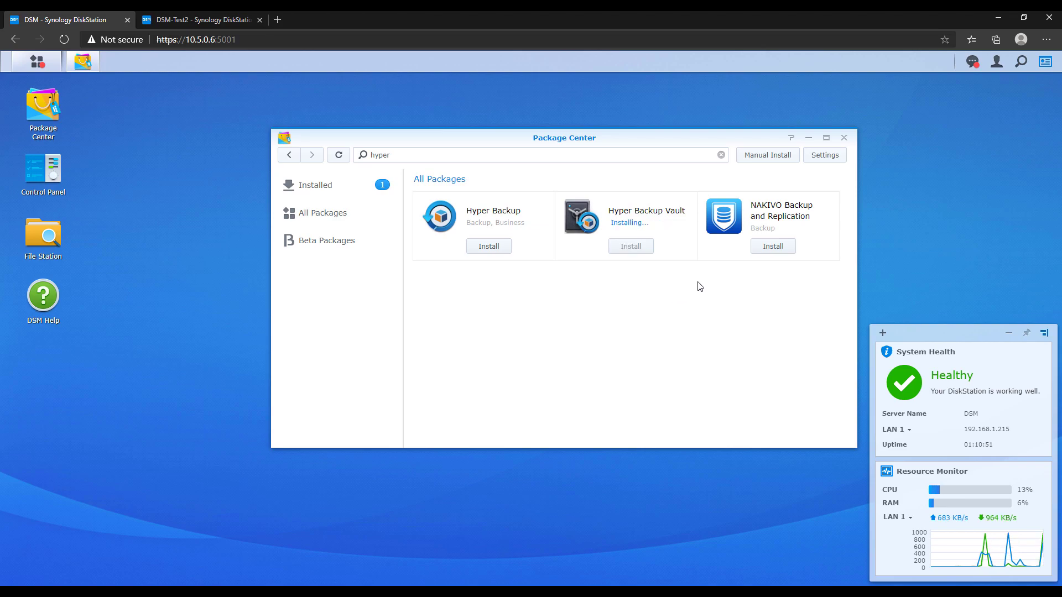
- Start a new rule in the default firewall profile that allows built-in applications
left_click(842, 138)
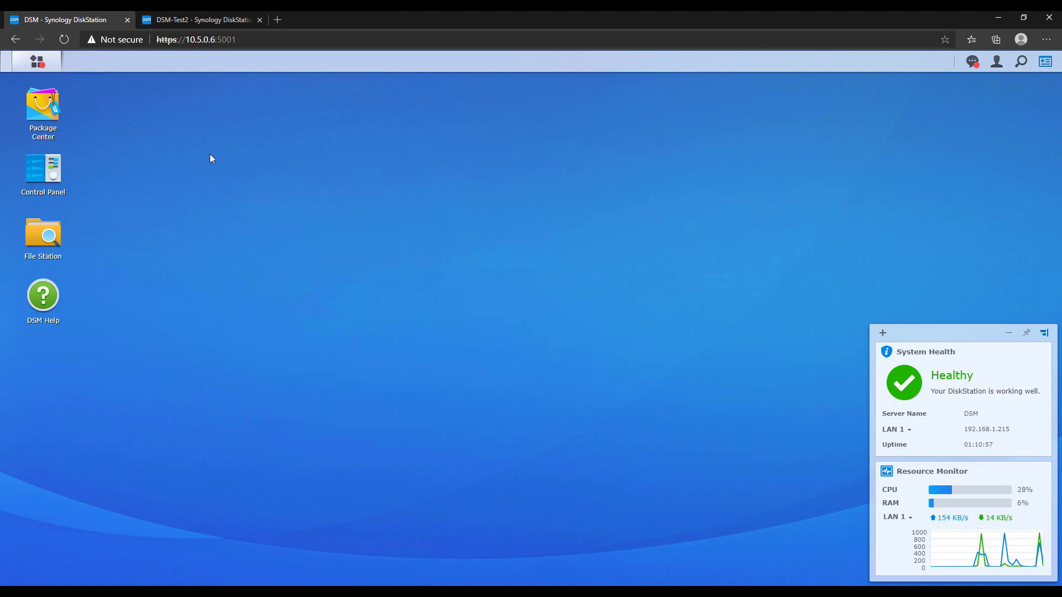
left_click(38, 181)
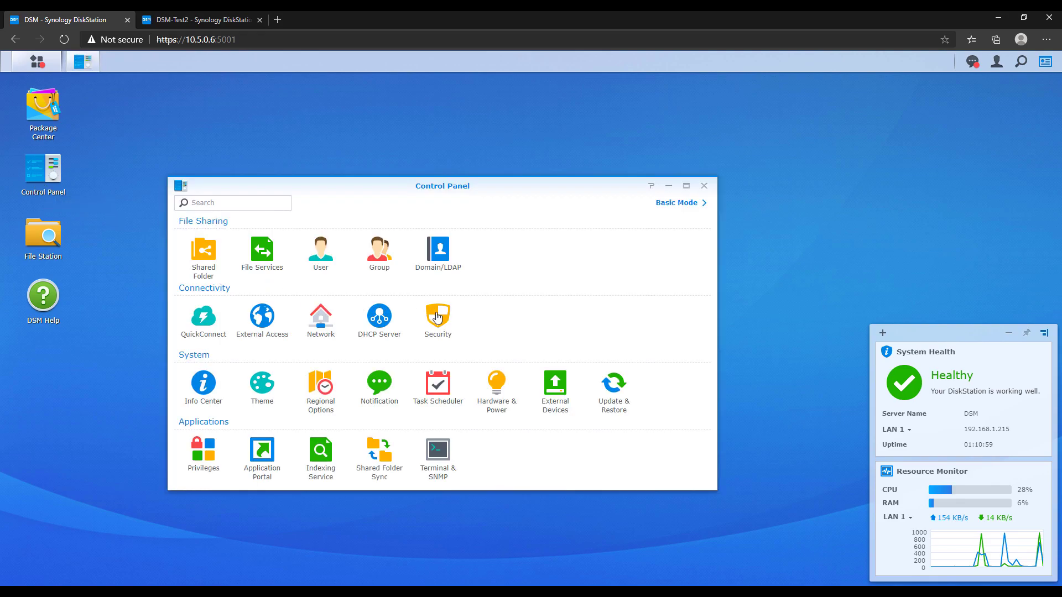
left_click(437, 317)
left_click(379, 202)
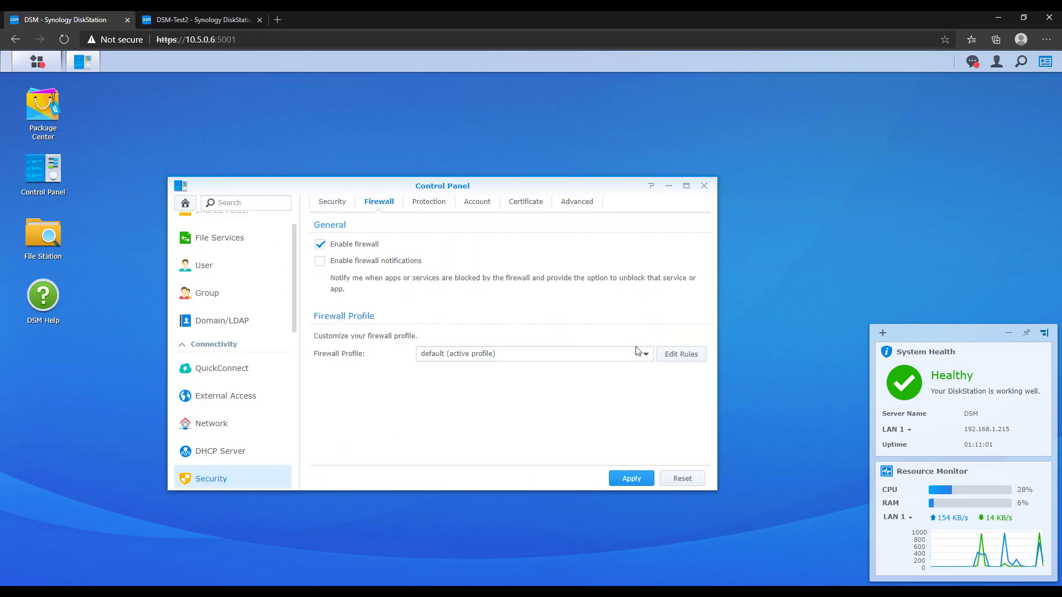
left_click(681, 354)
left_click(251, 194)
left_click(395, 260)
left_click(505, 268)
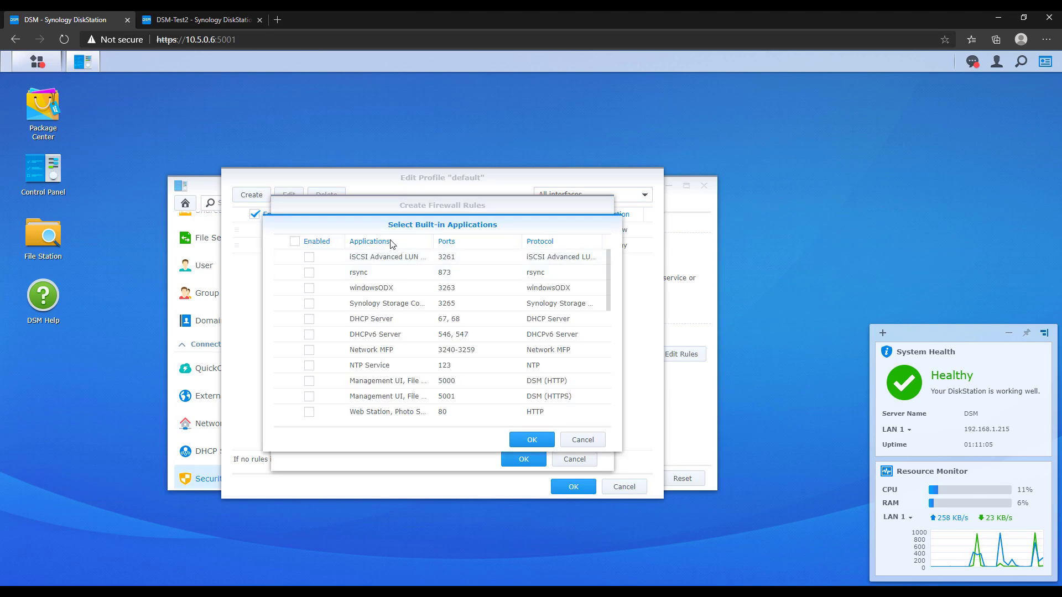
- Pick Hyper Backup Vault from the built-in applications list and confirm the rule
left_click(387, 241)
scroll(407, 309, "down", 3)
left_click(447, 242)
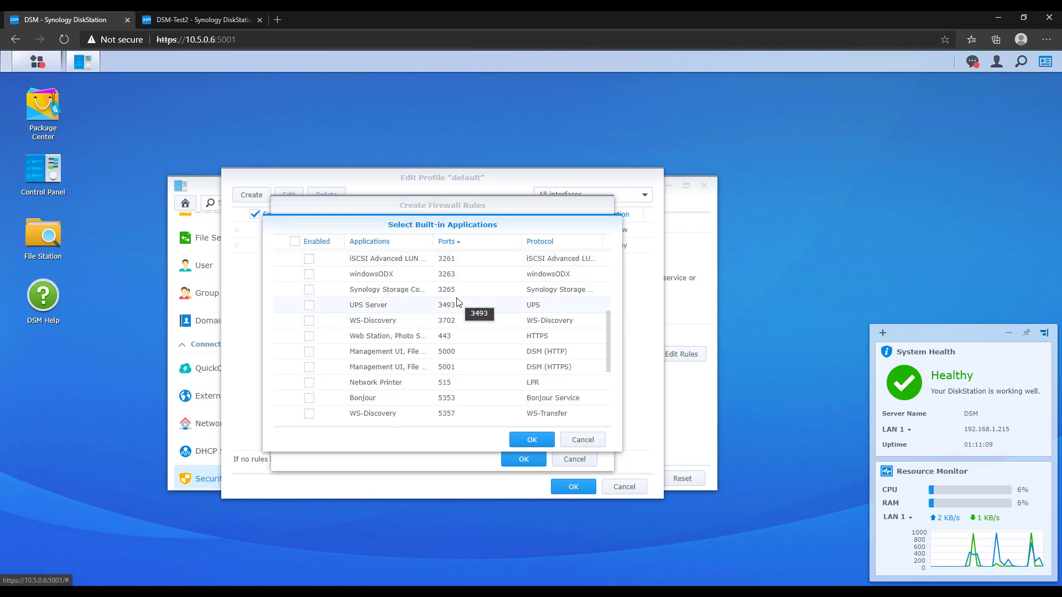
scroll(457, 302, "down", 3)
left_click(310, 349)
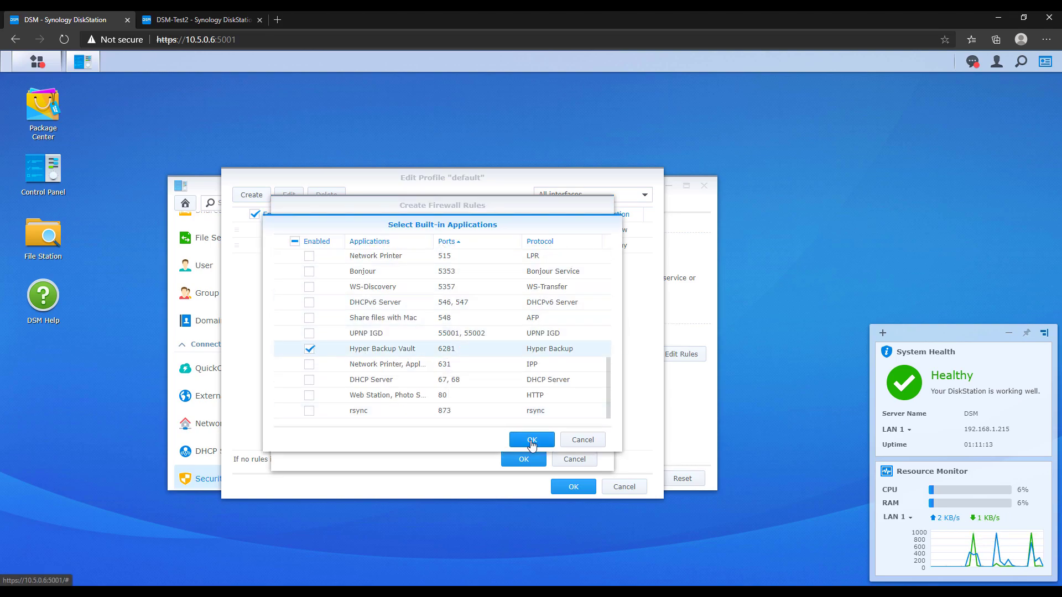
left_click(531, 441)
left_click(524, 459)
- Move the Hyper Backup Vault rule above deny-all, save the profile, then switch to DSM-Test2
left_click_drag(406, 260, 407, 246)
left_click(564, 485)
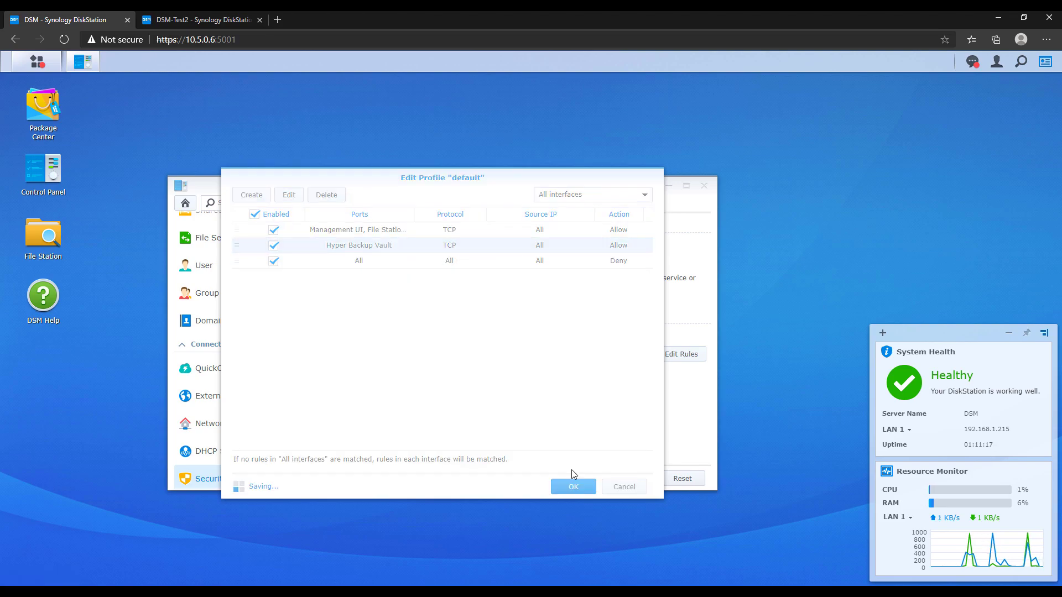
key("Return")
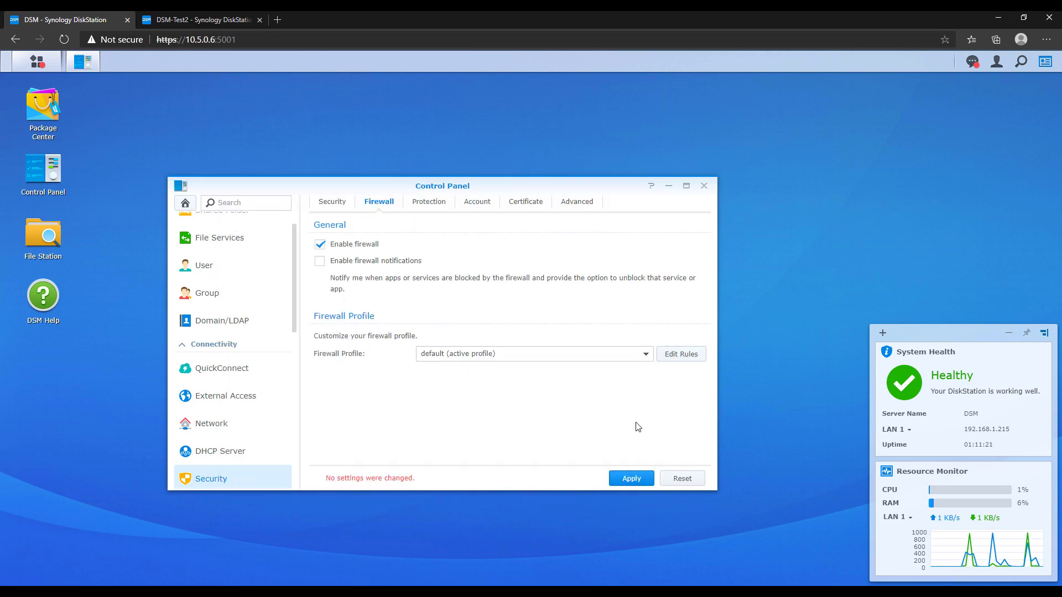
left_click(704, 185)
left_click(197, 19)
- Install Hyper Backup on DSM-Test2 from a 'hyper' package search
left_click(55, 105)
left_click(620, 201)
type("hy")
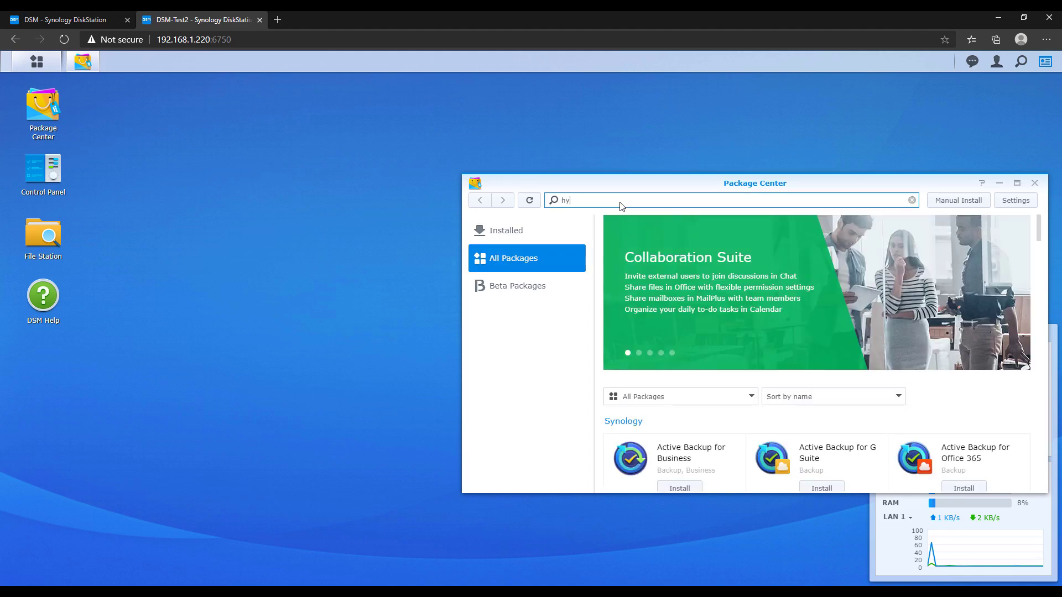
type("per")
left_click(680, 291)
left_click(852, 459)
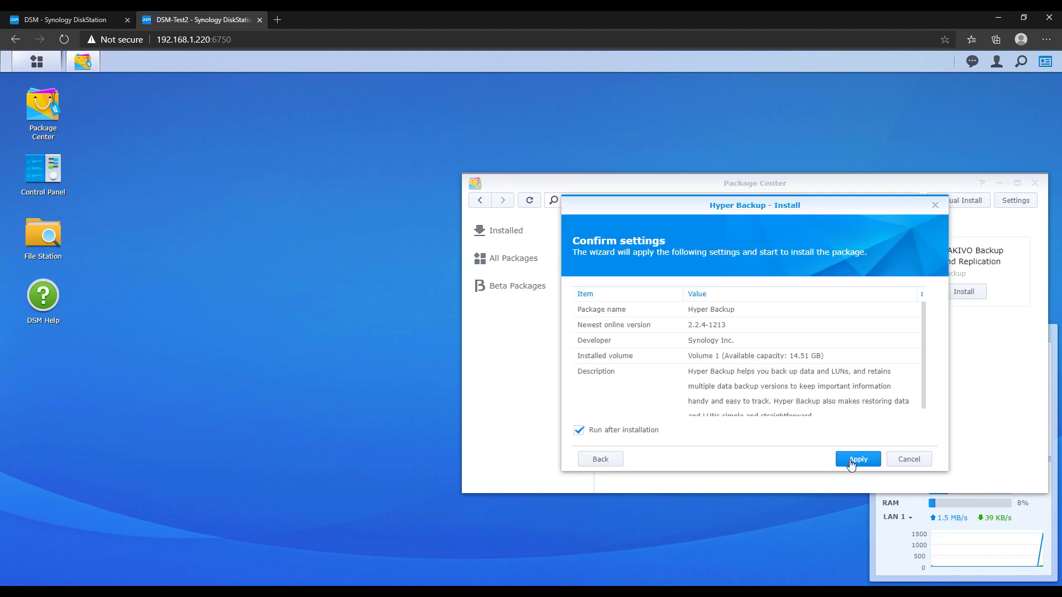
left_click(851, 462)
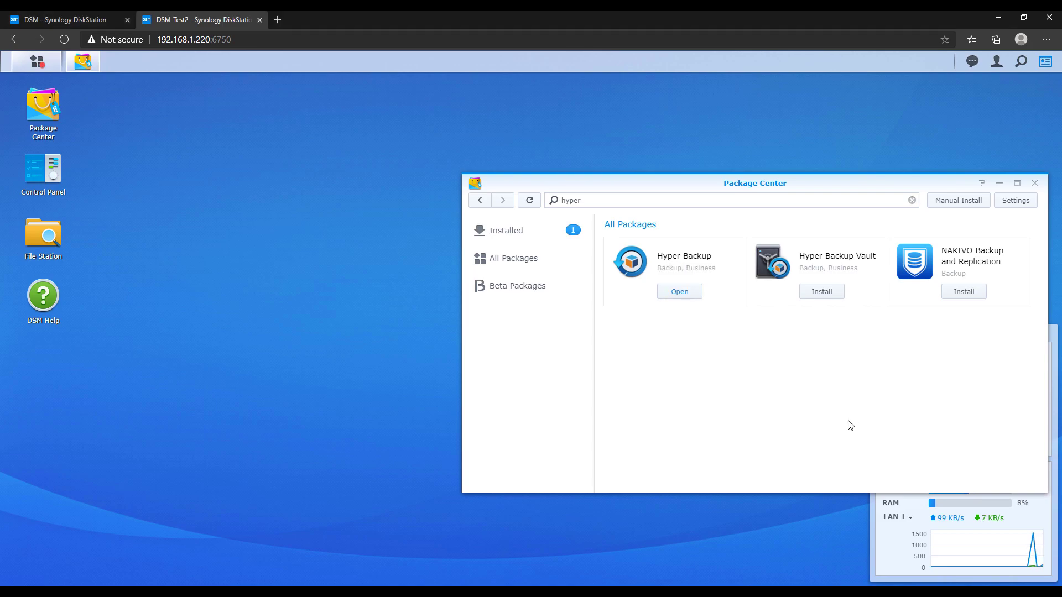
- Launch Hyper Backup and choose Remote NAS device as the backup destination
left_click(1035, 183)
left_click(37, 61)
left_click(257, 285)
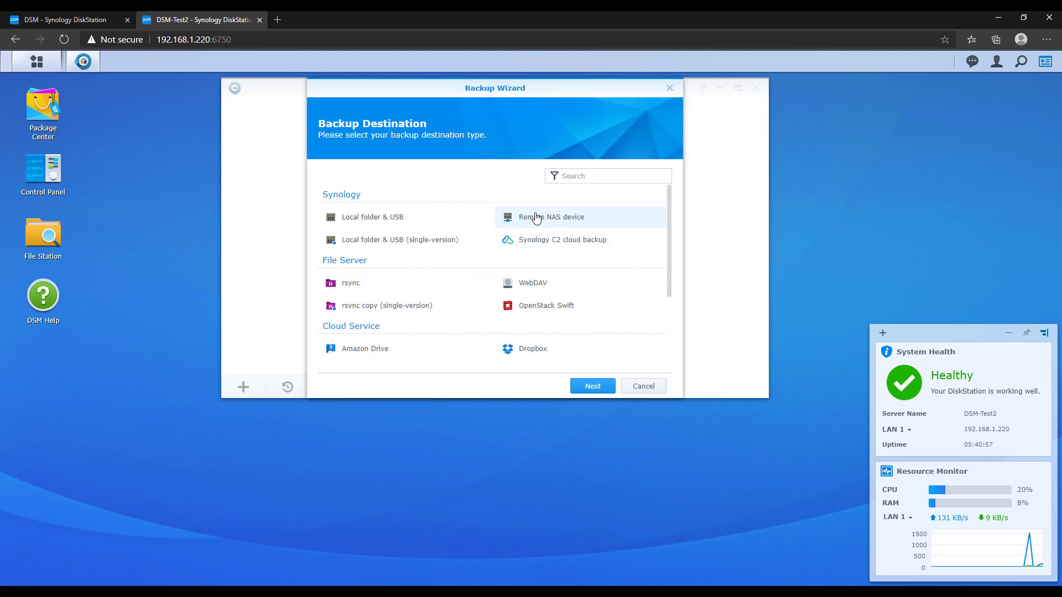
left_click(535, 218)
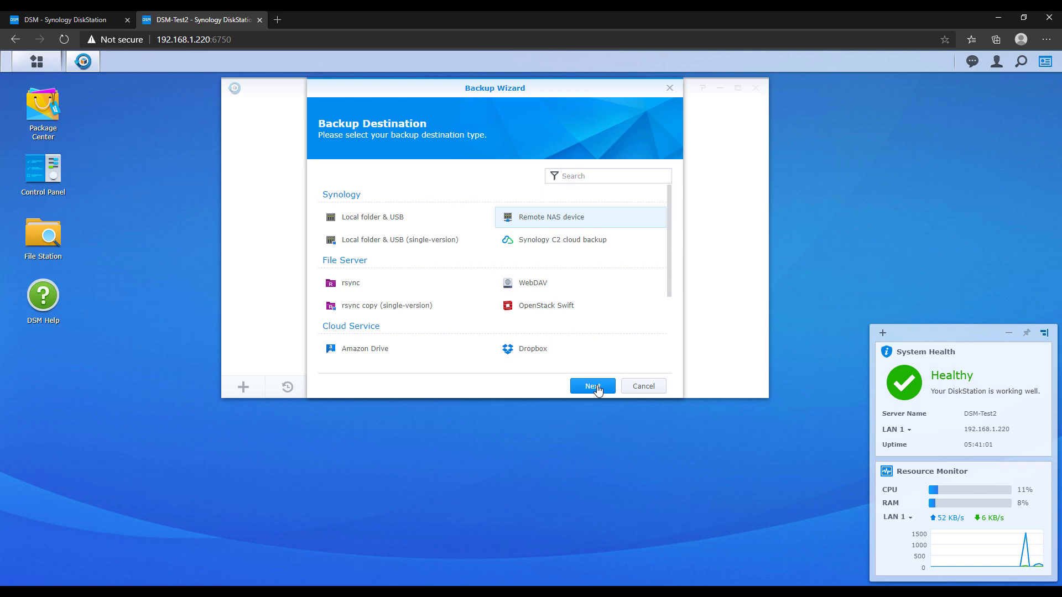
- Target server 10.5.0.6 with transfer encryption on and its certificate trusted
left_click(593, 387)
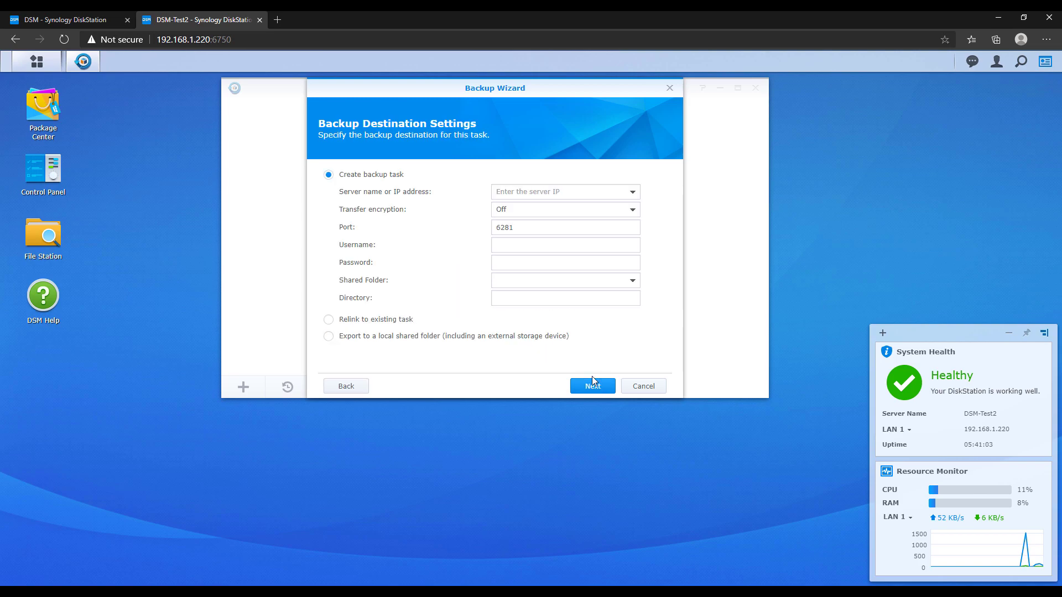
left_click(562, 197)
type("10.5.0.6")
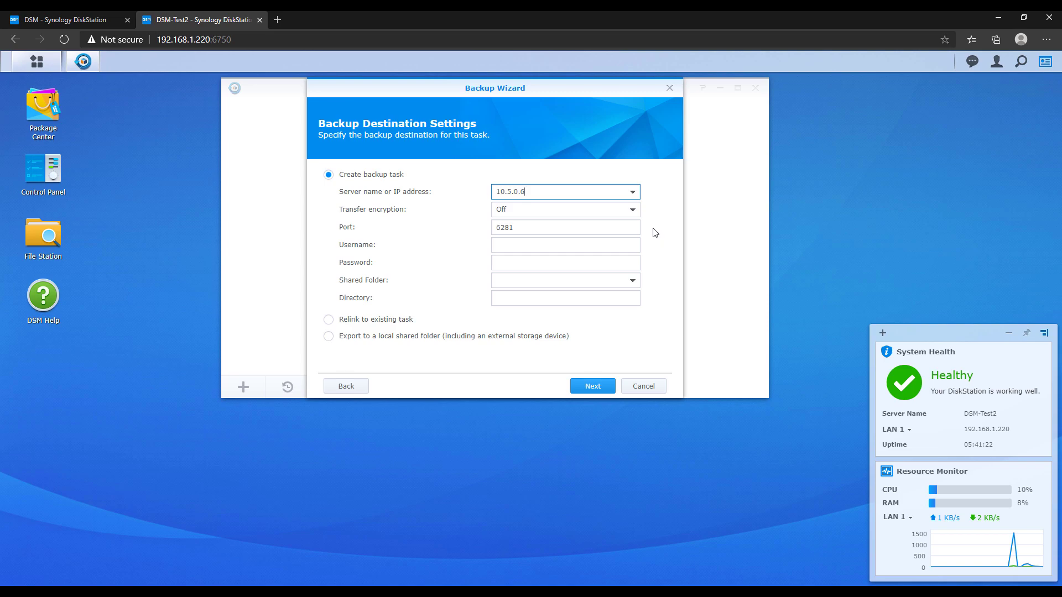
left_click(632, 211)
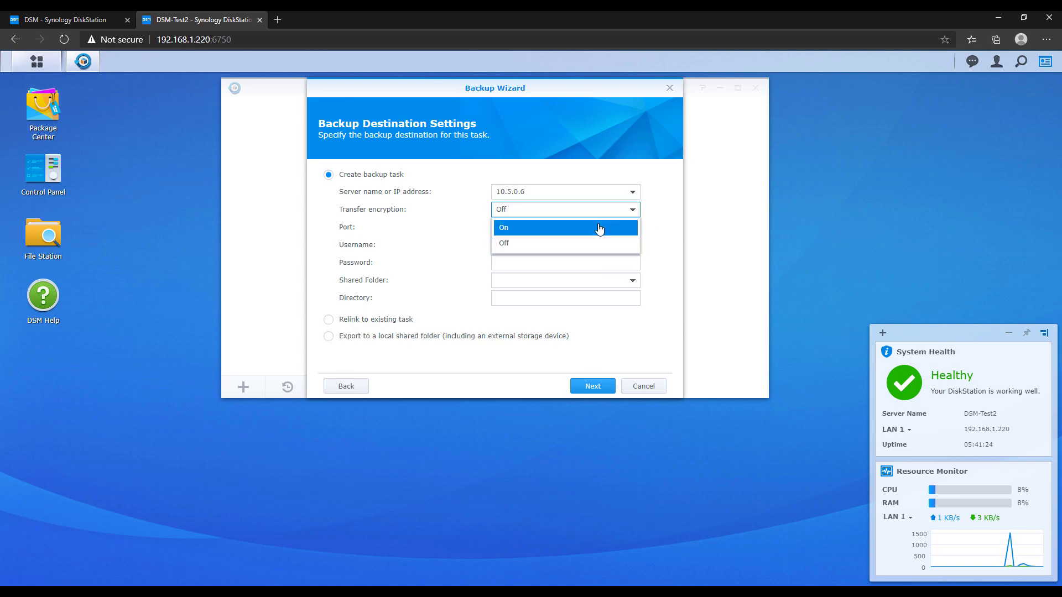
left_click(600, 229)
left_click(506, 244)
- Enter the remote account's username and password, choose shared folder Files, and set directory DSM-Test2
left_click(526, 282)
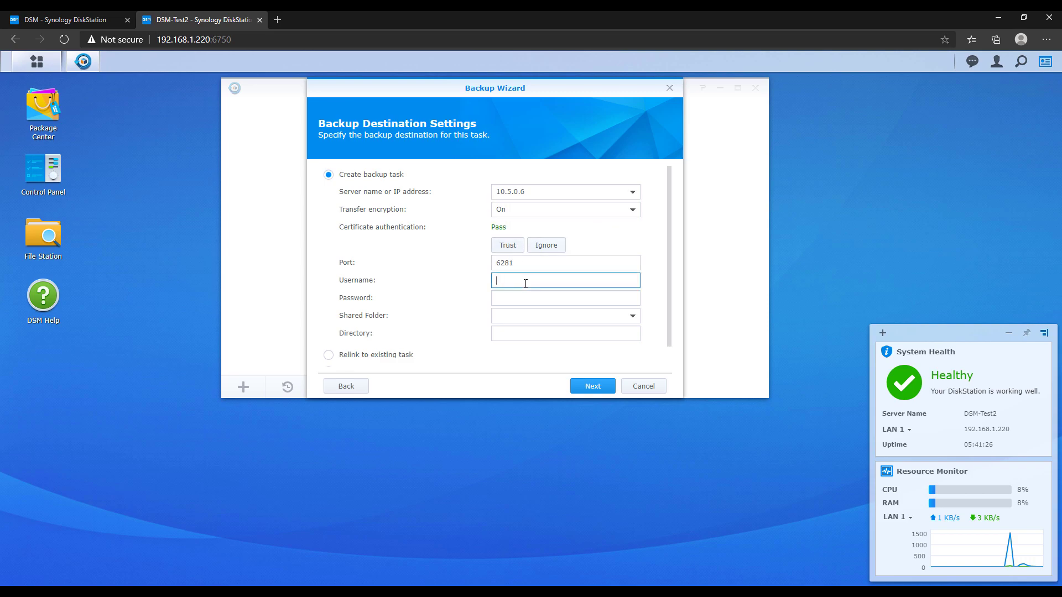
type("frank")
key("Tab")
type("*********")
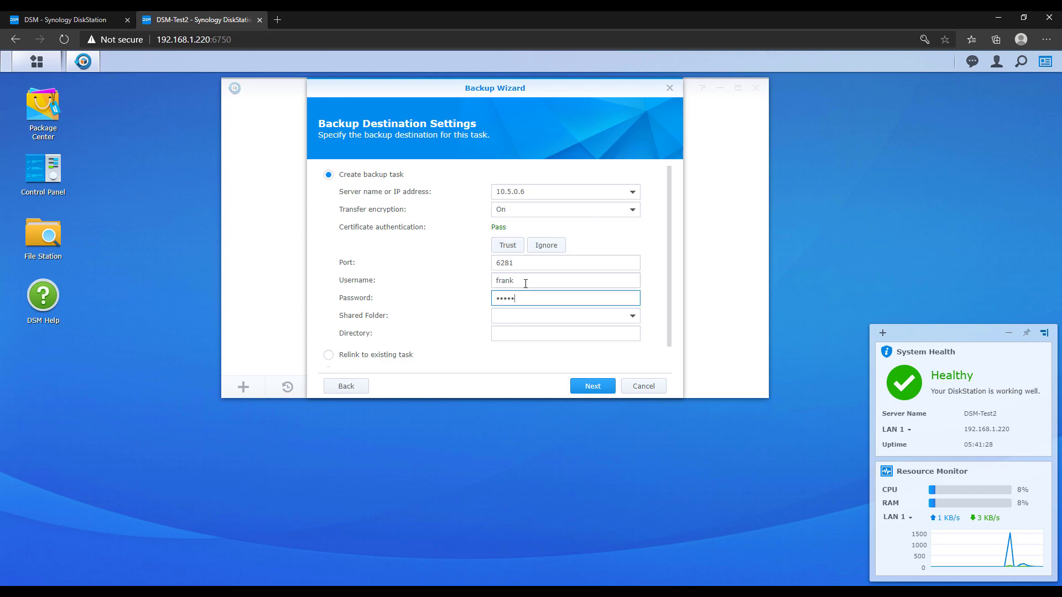
type("***")
left_click(629, 317)
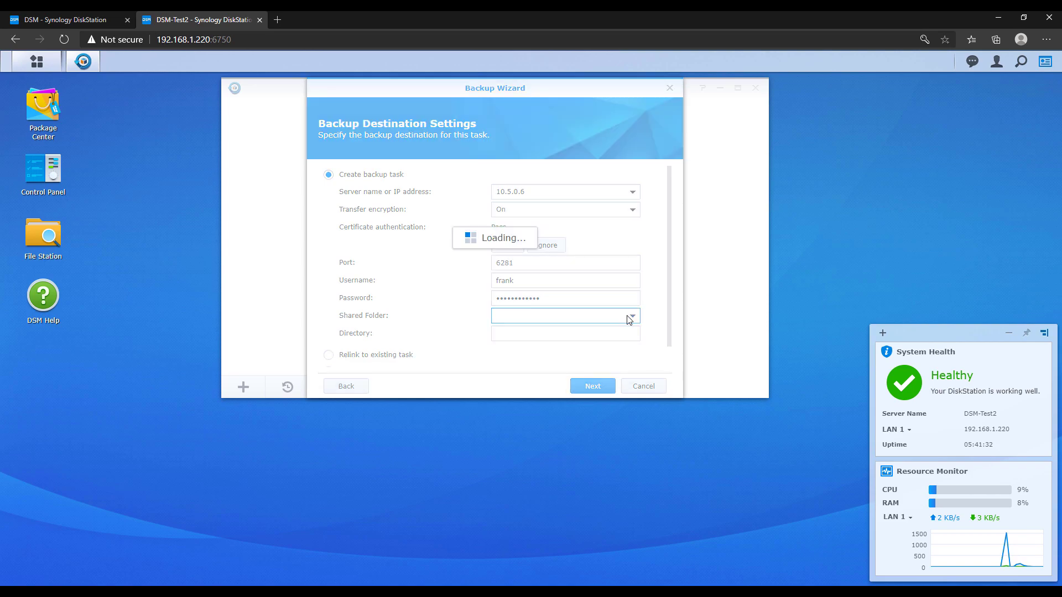
left_click(595, 332)
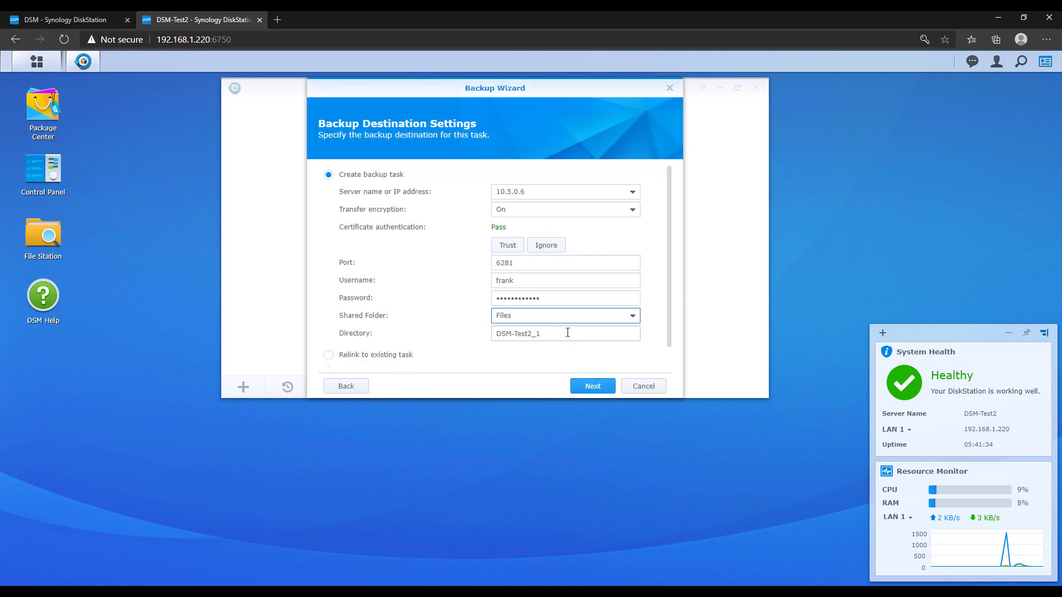
left_click_drag(541, 333, 534, 336)
key("BackSpace")
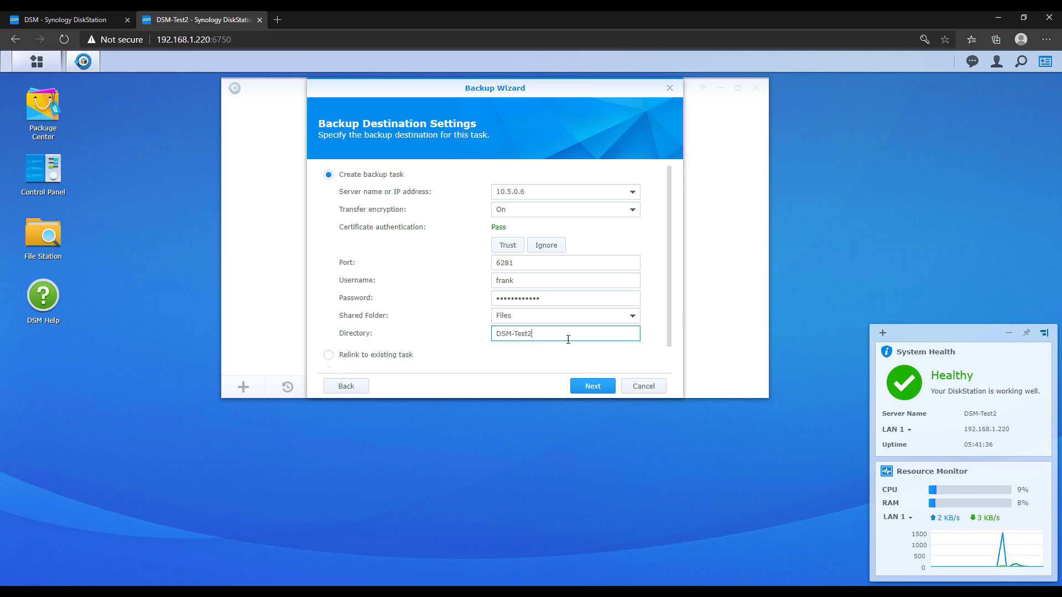
scroll(649, 320, "down", 1)
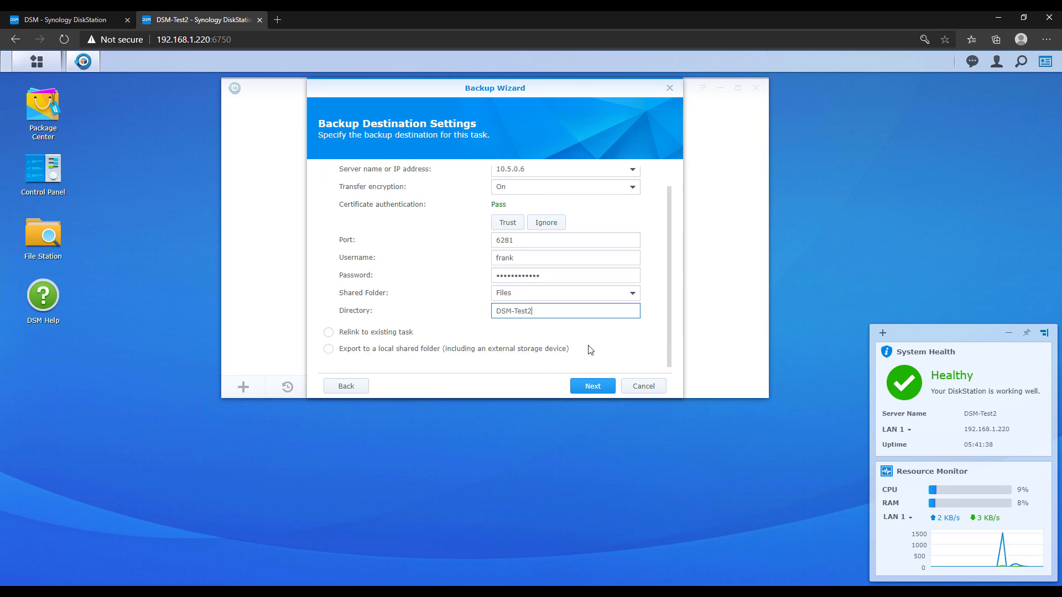
- Select the Backups folder for backup and skip application backup
left_click(593, 385)
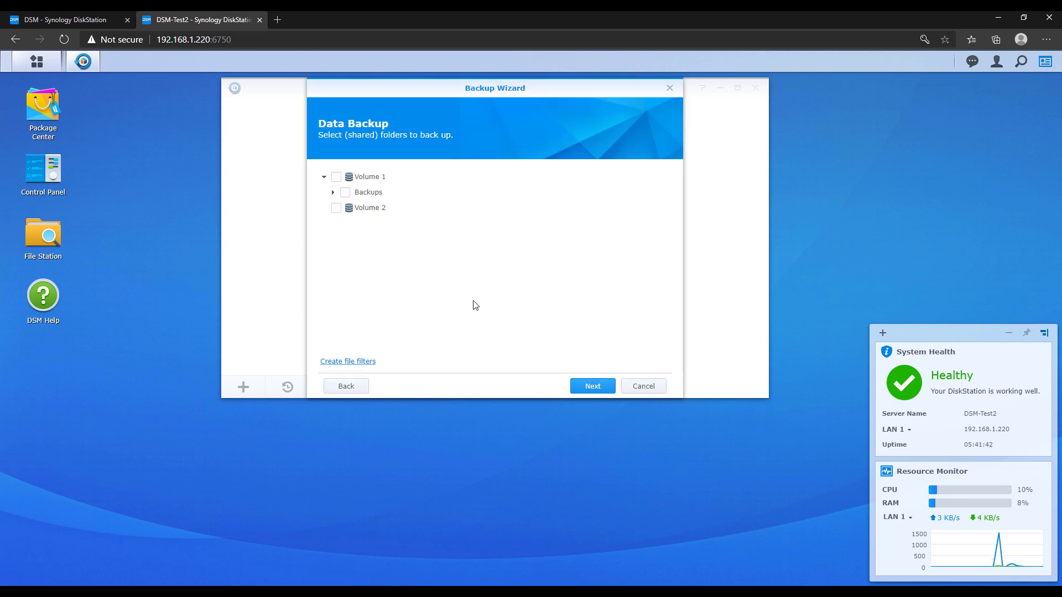
left_click(345, 193)
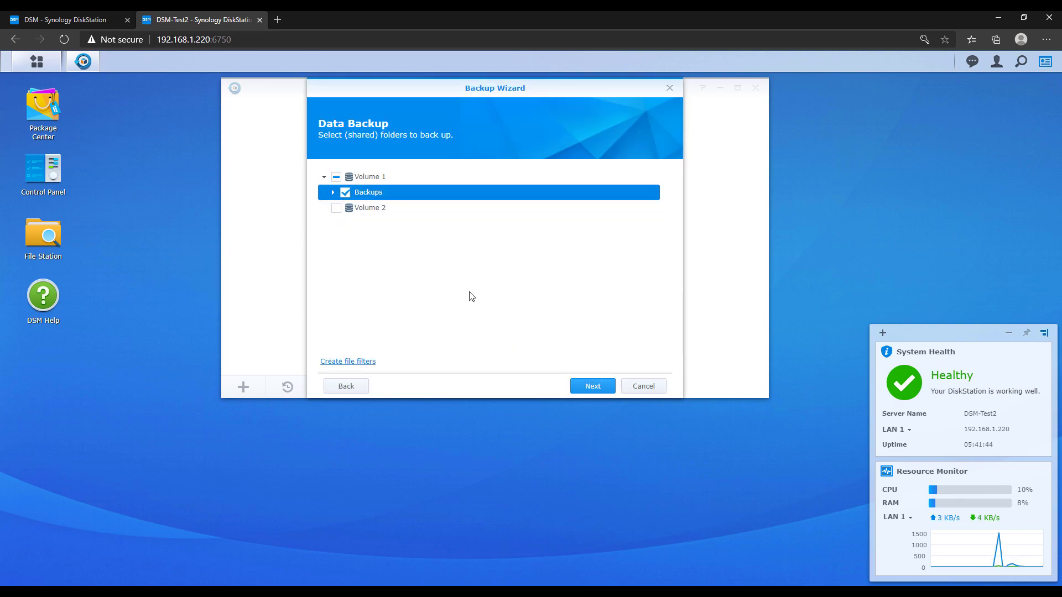
left_click(592, 387)
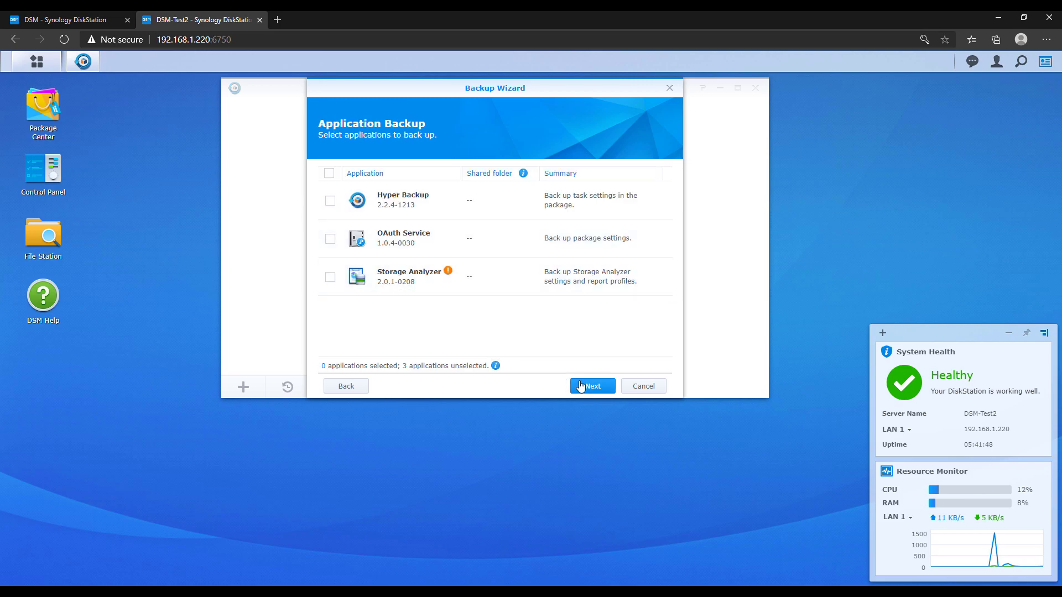
left_click(591, 386)
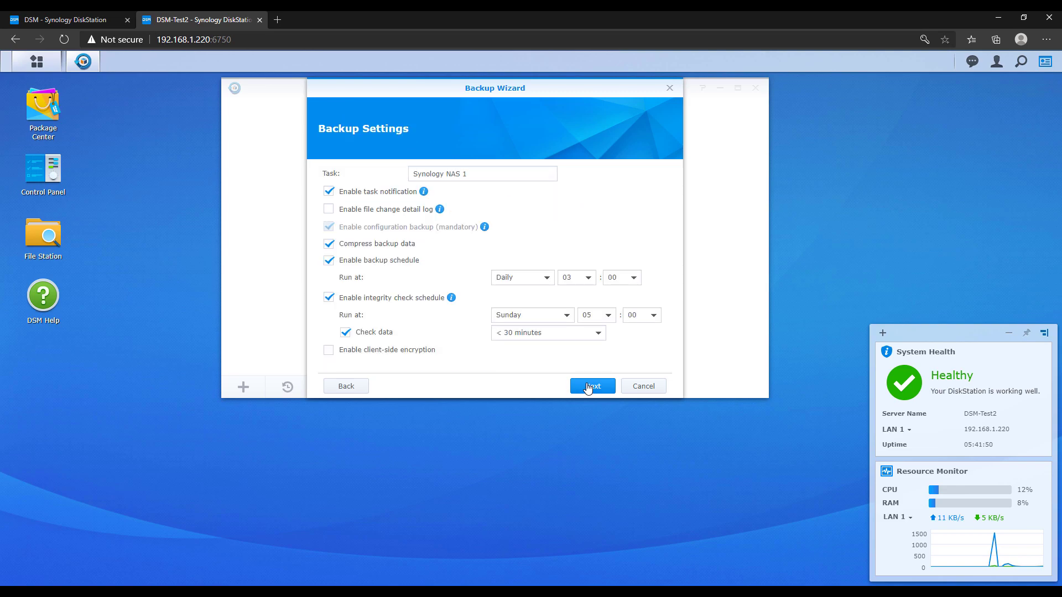
- Name the task 'Remote NAS' and enable client-side encryption with a confirmed password
left_click(491, 175)
left_click_drag(491, 175, 365, 179)
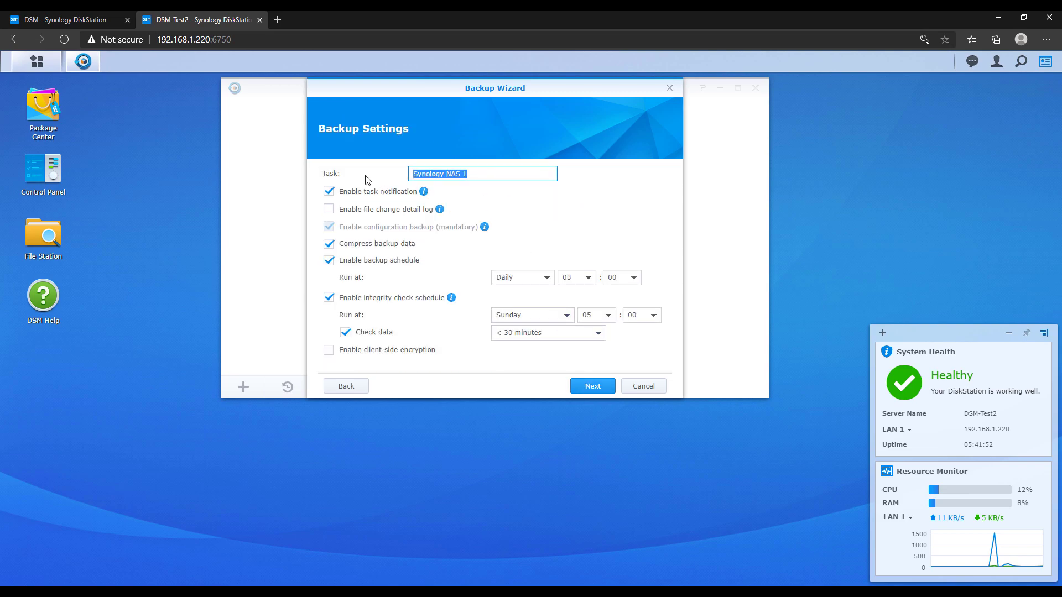
type("R")
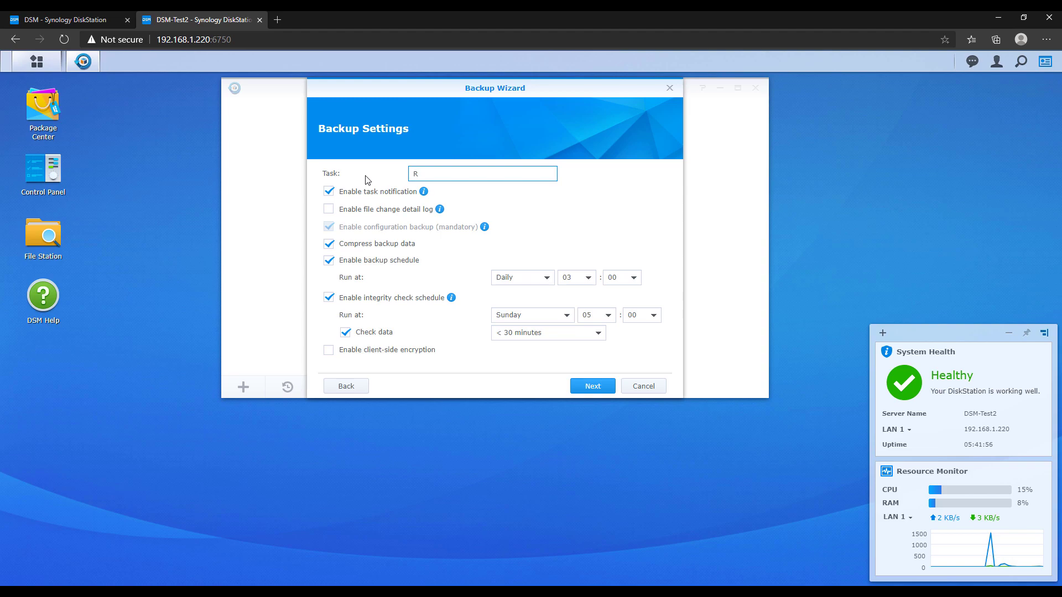
type("emote NAS")
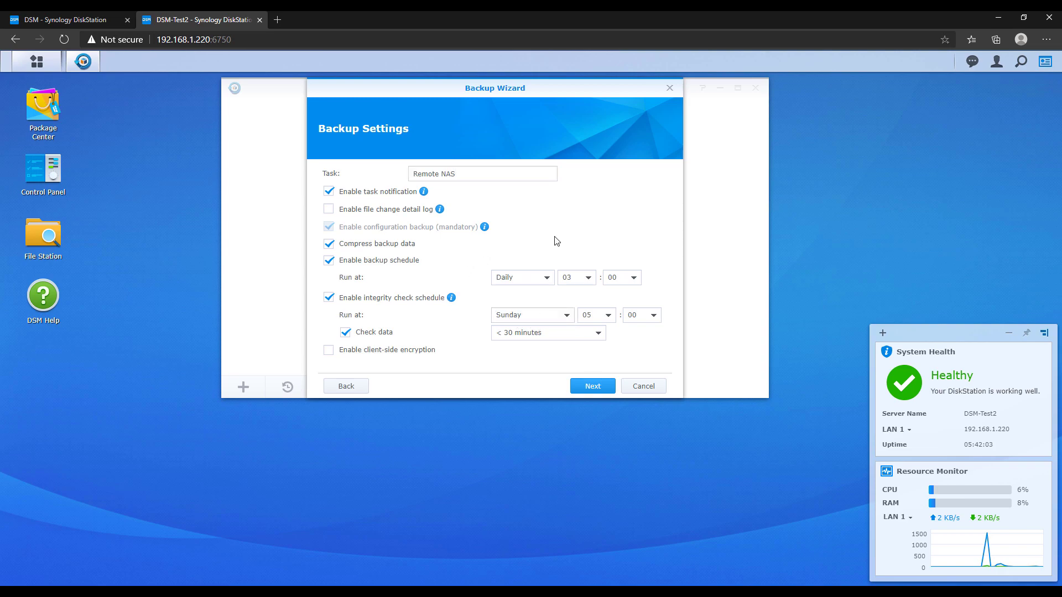
left_click(382, 351)
scroll(432, 299, "down", 1)
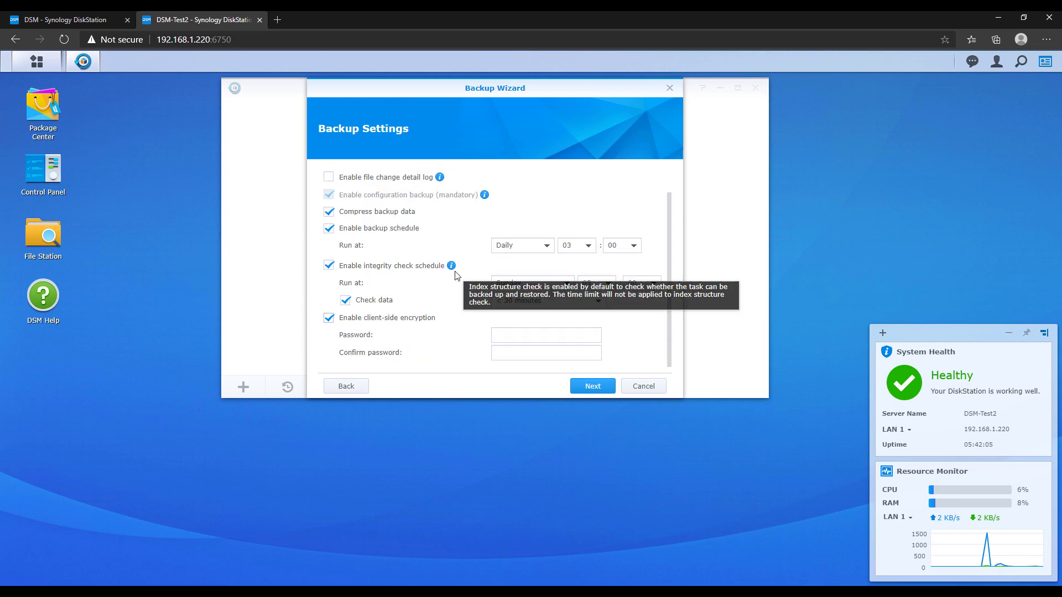
left_click(526, 334)
type("********")
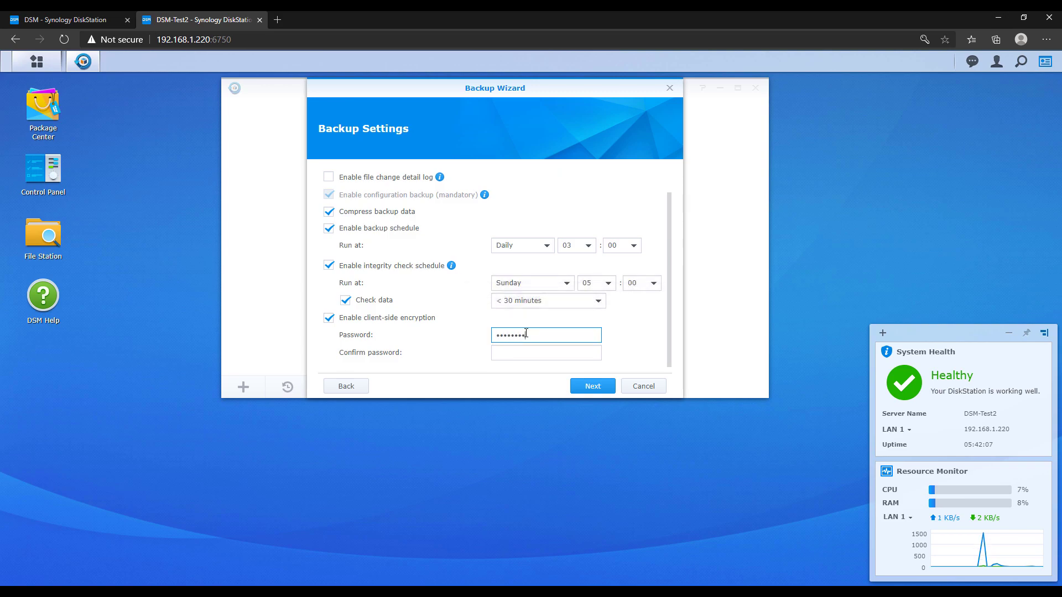
key("Tab")
type("********")
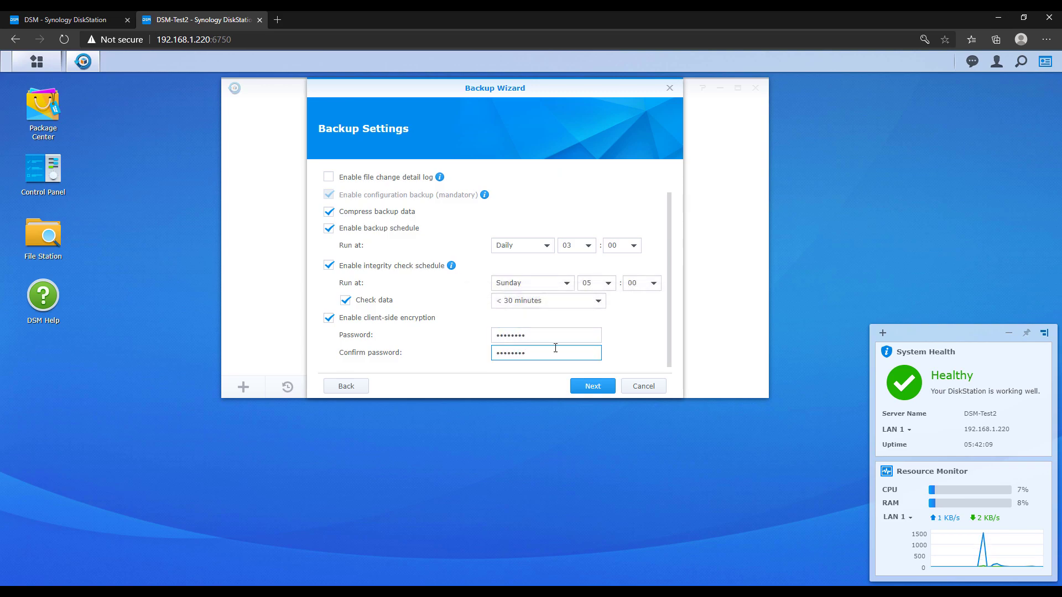
left_click(651, 337)
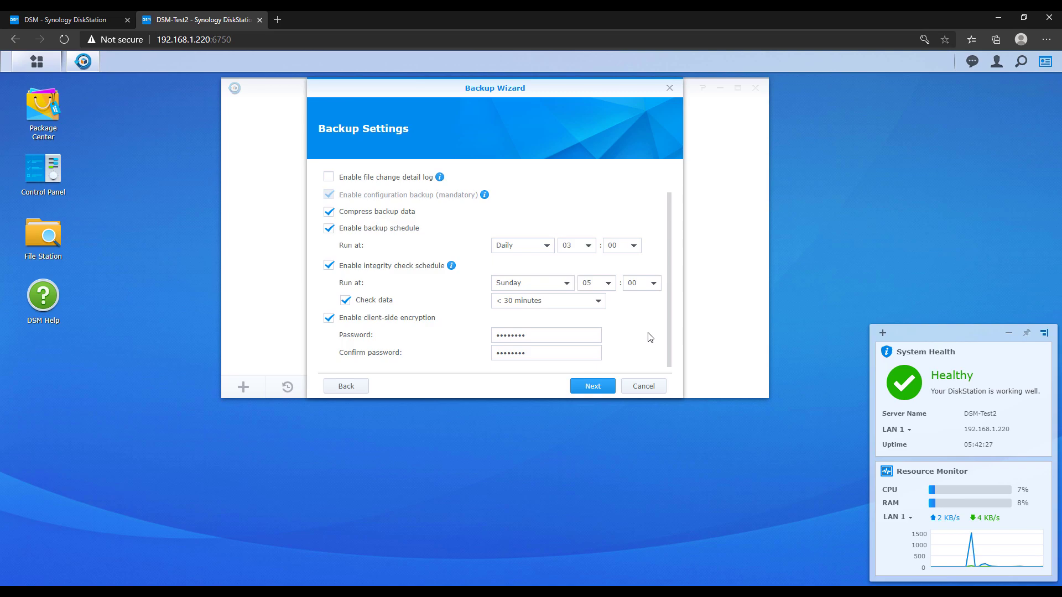
- Continue past the Backup Settings page to reach the encryption key warning
left_click(597, 386)
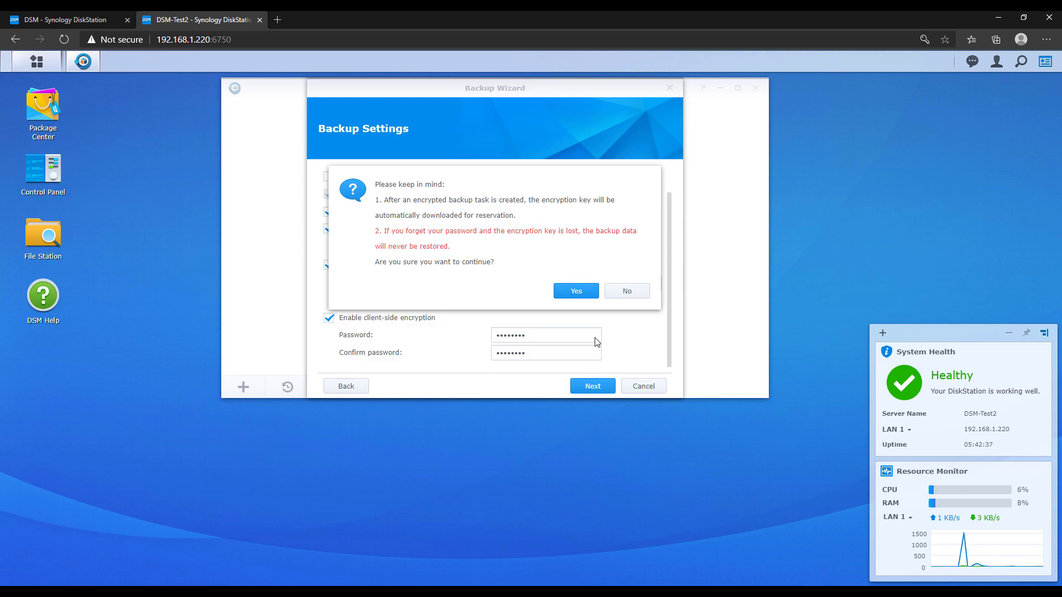
- Accept the encryption warning, enable backup rotation, and set maximum kept versions to 30
left_click(572, 293)
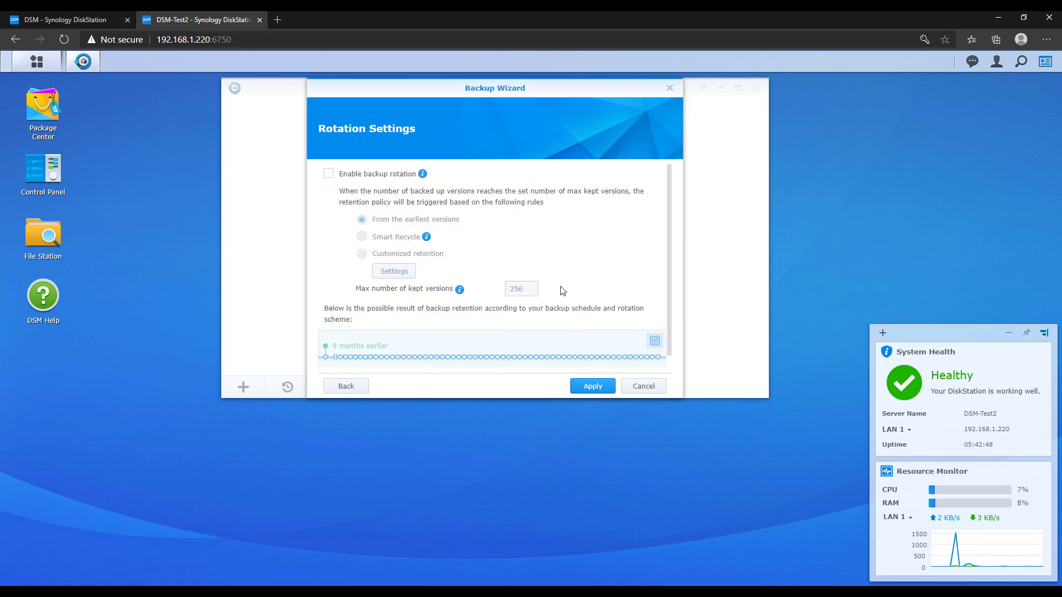
left_click(370, 176)
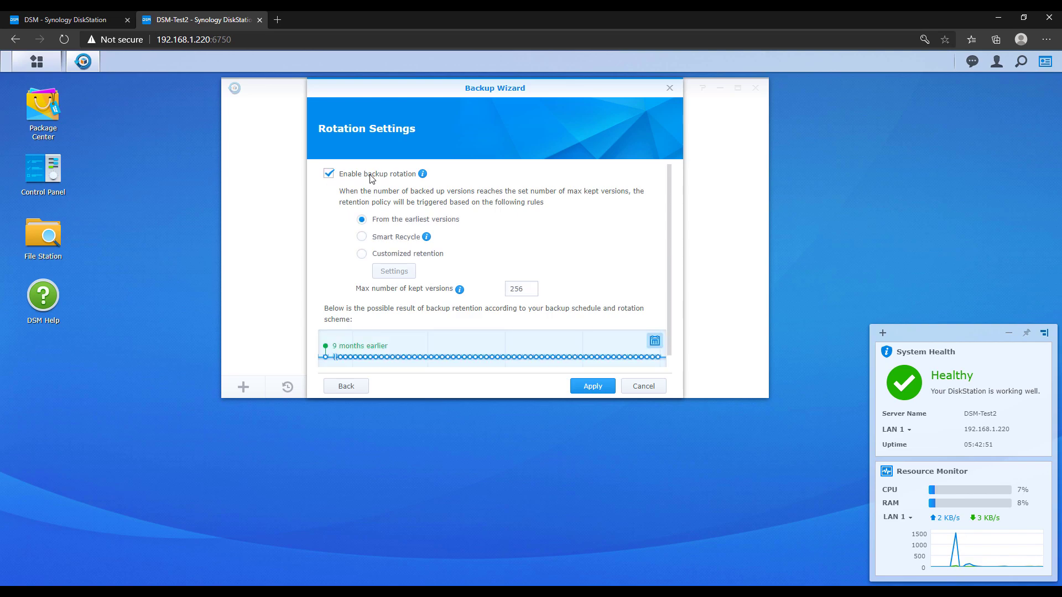
mouse_move(429, 238)
double_click(527, 292)
type("30")
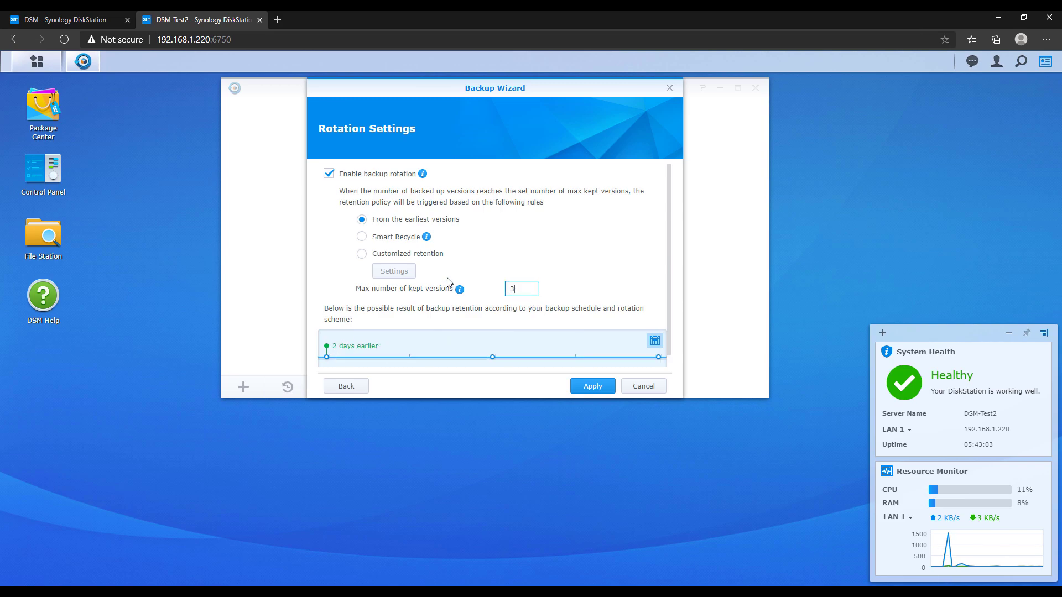
- Create the Remote NAS task, then unlock its backup with the password and browse the contents
left_click(587, 385)
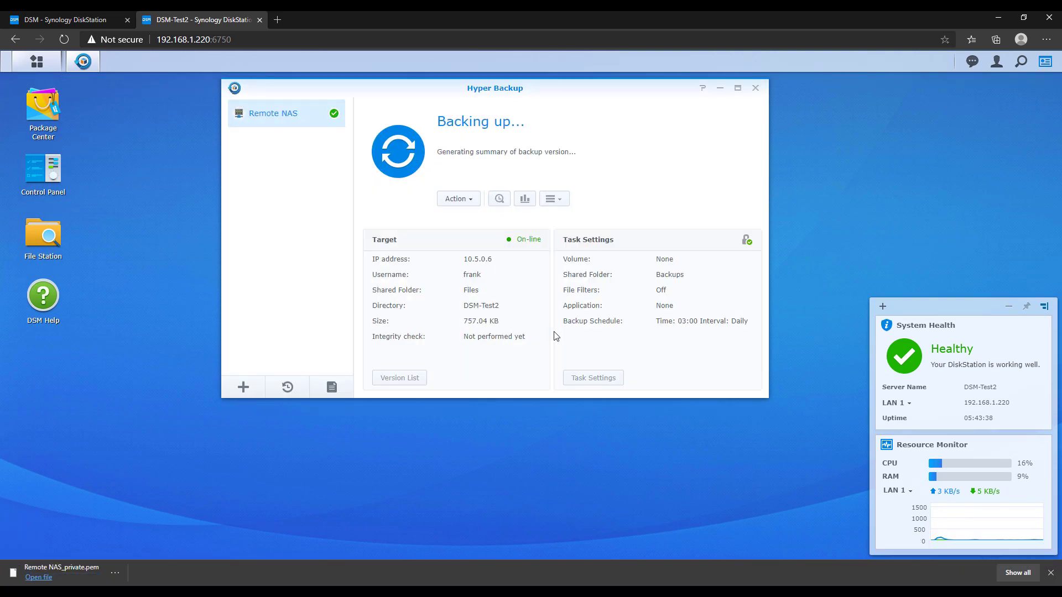
left_click(510, 200)
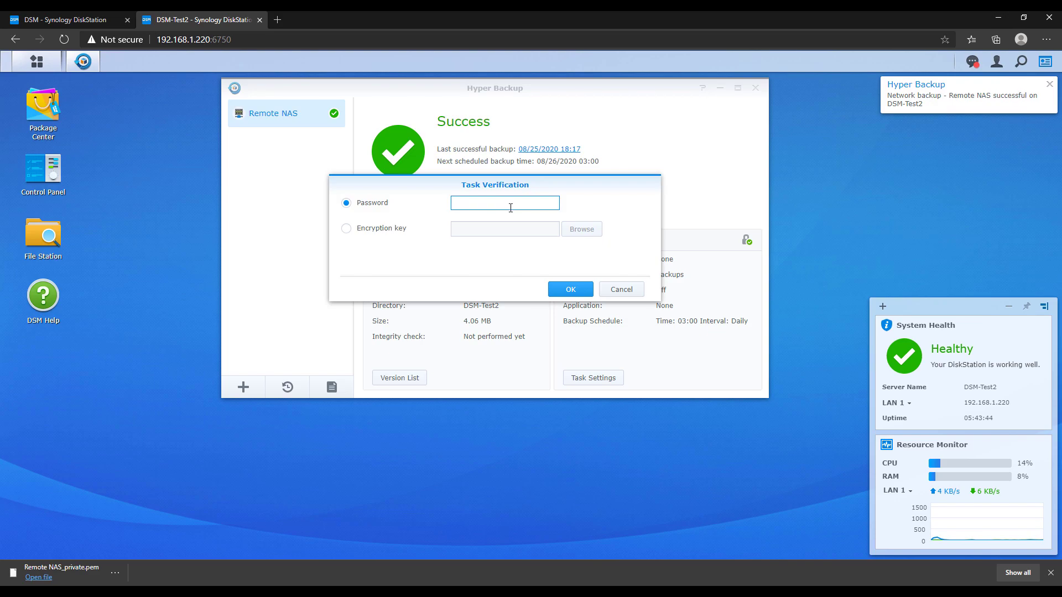
type("•••••••")
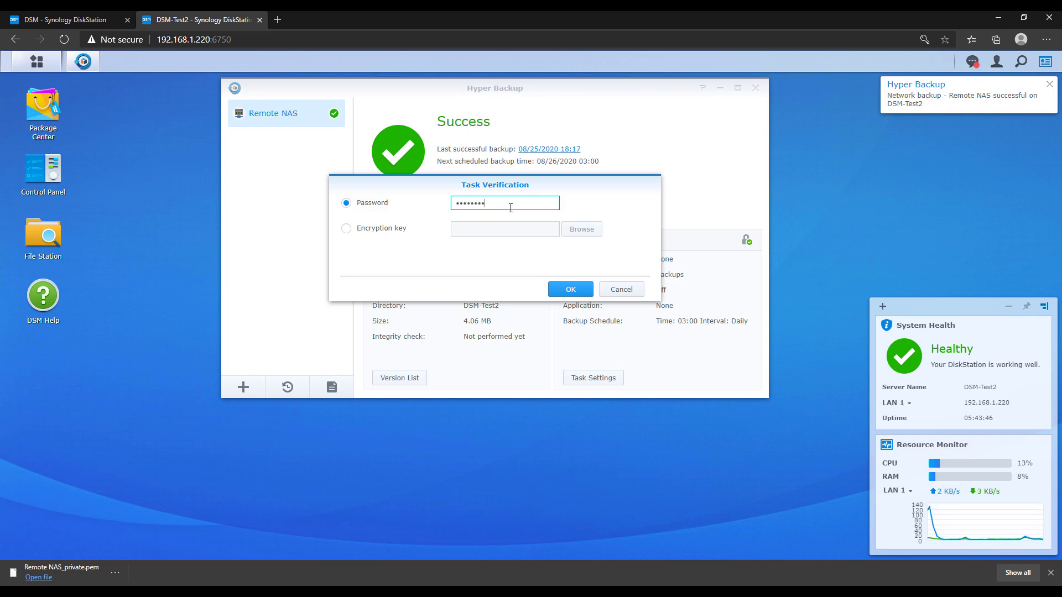
left_click(569, 289)
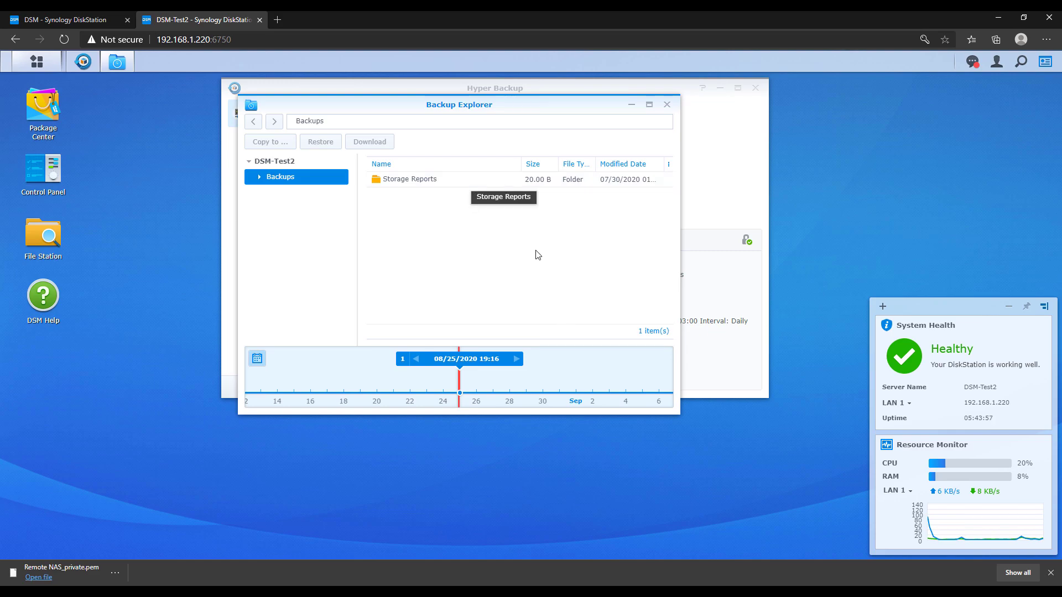
left_click(667, 104)
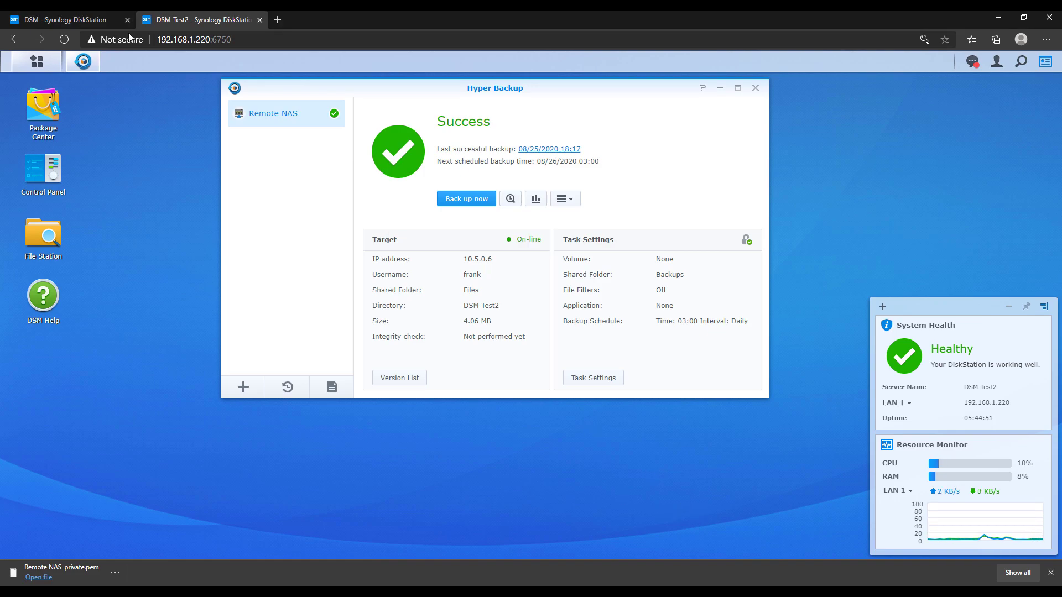
- Open File Station on the 10.5.0.6 NAS to view the Files share's DSM-Test2.hbk folder
left_click(66, 19)
left_click(63, 237)
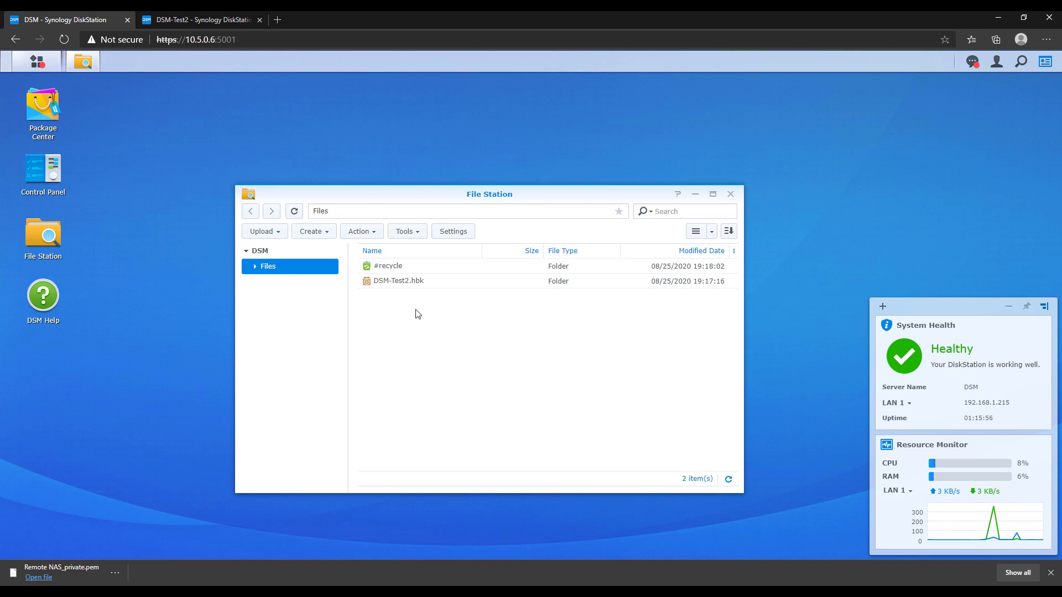